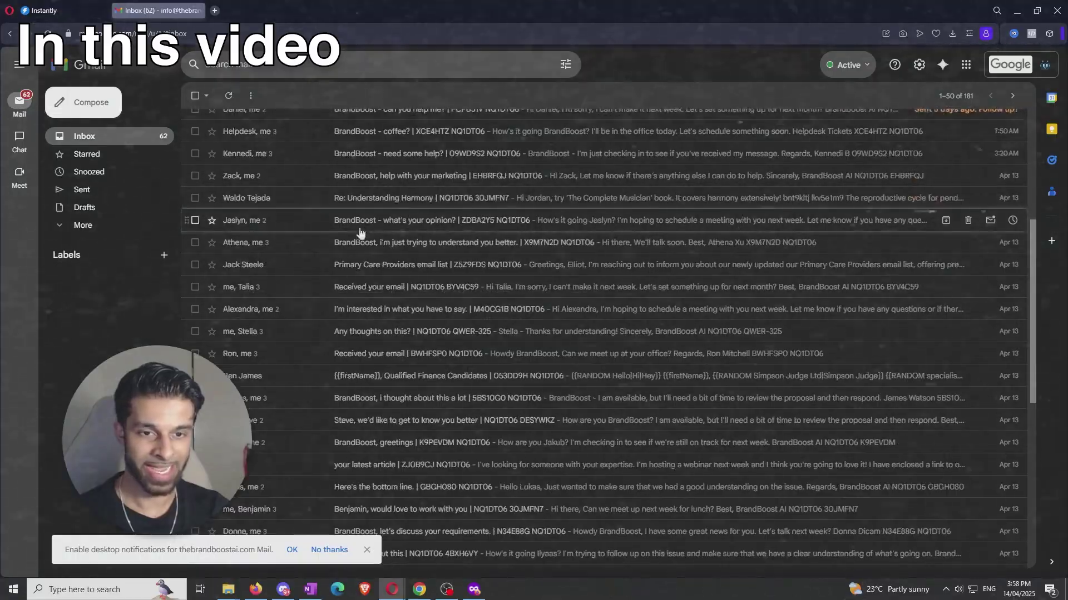
- Browse the warmup emails in the Gmail inbox and open one from the list
{"action": "scroll", "coordinate": [360, 232], "scroll_direction": "down", "scroll_amount": 5}
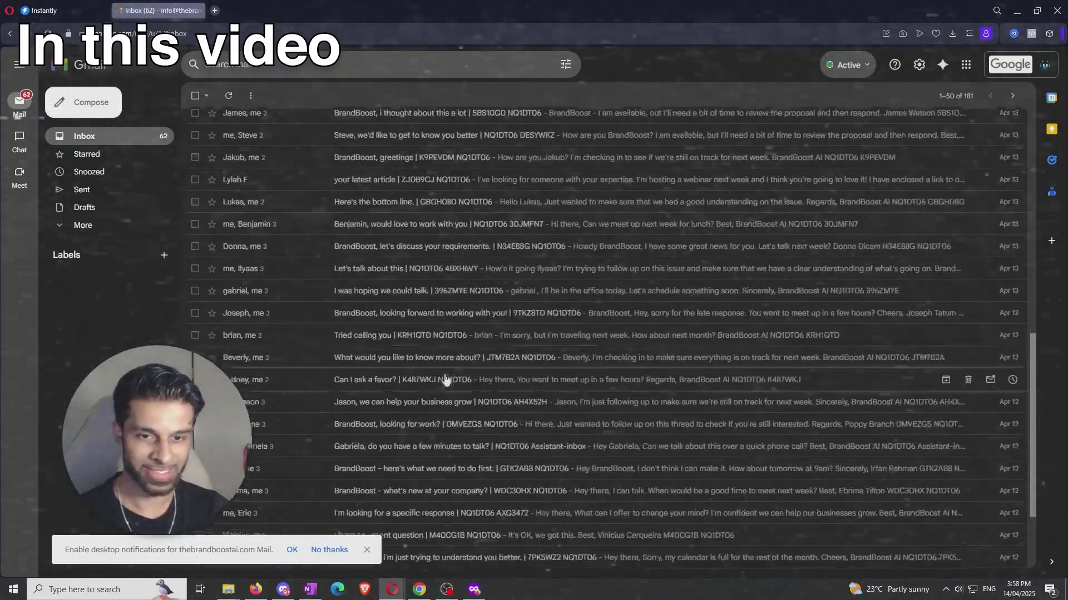
{"action": "scroll", "coordinate": [490, 443], "scroll_direction": "up", "scroll_amount": 10}
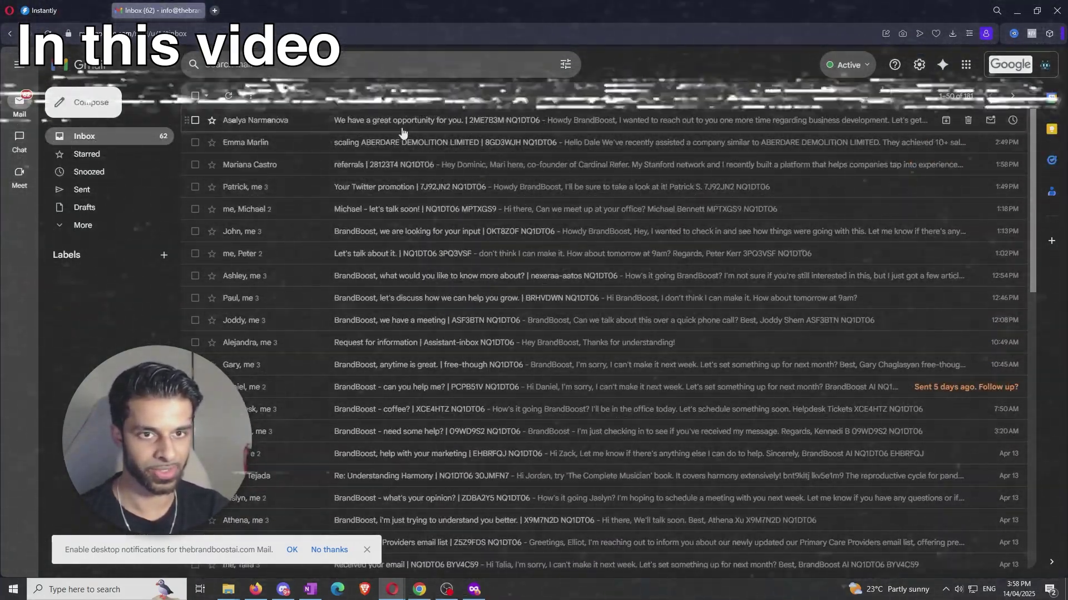
{"action": "left_click", "coordinate": [414, 177]}
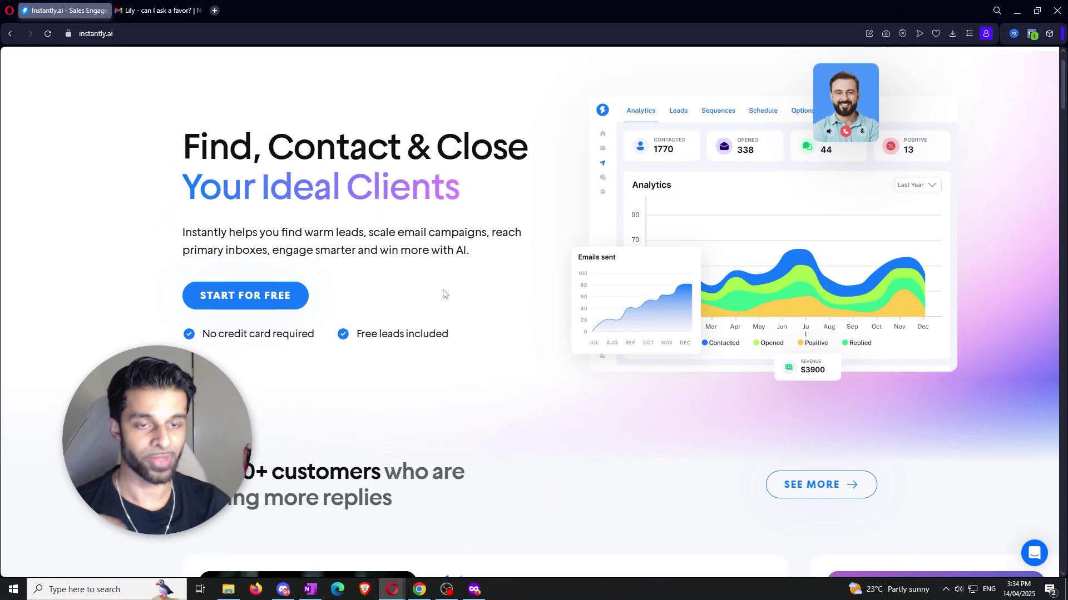
- Start the free sign-up from the Instantly home page
{"action": "scroll", "coordinate": [442, 289], "scroll_direction": "up", "scroll_amount": 1}
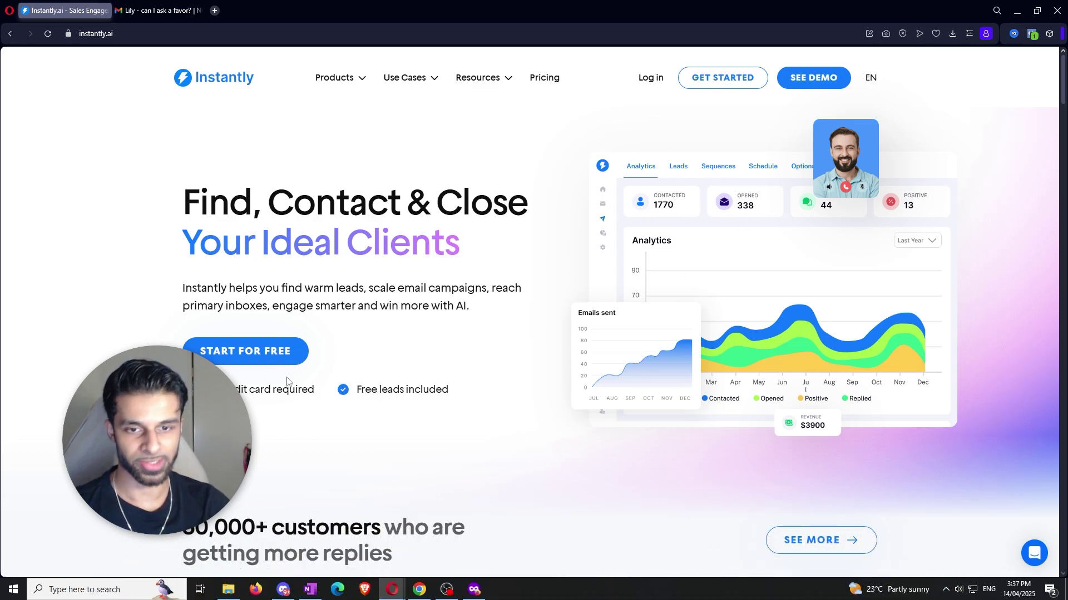
{"action": "left_click", "coordinate": [284, 355]}
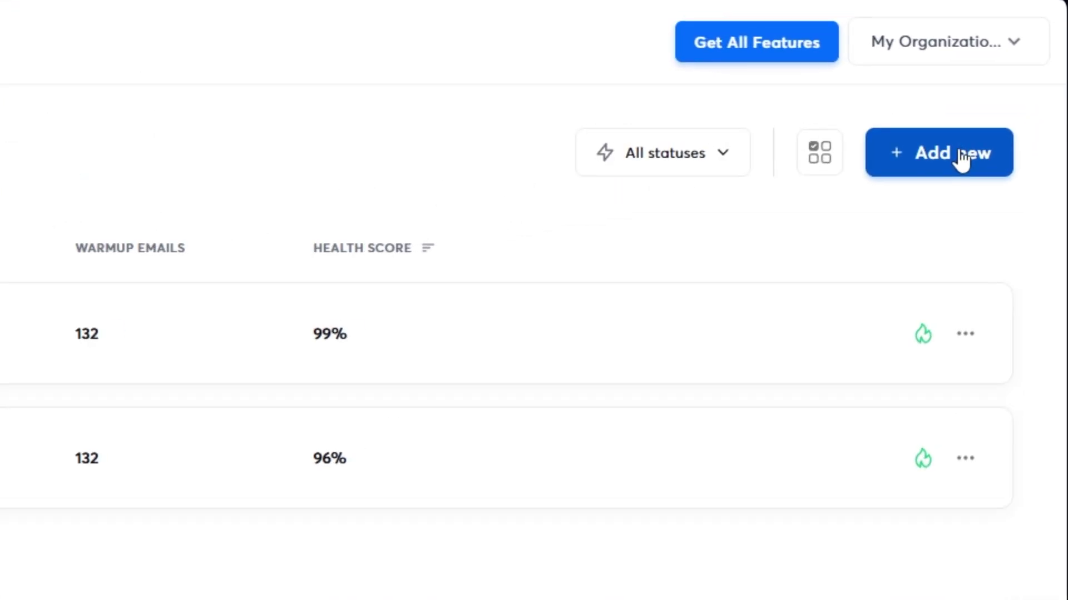
- Begin adding an email account with the Pre-warmed accounts option and browse the available pre-warmed domains
{"action": "left_click", "coordinate": [960, 159]}
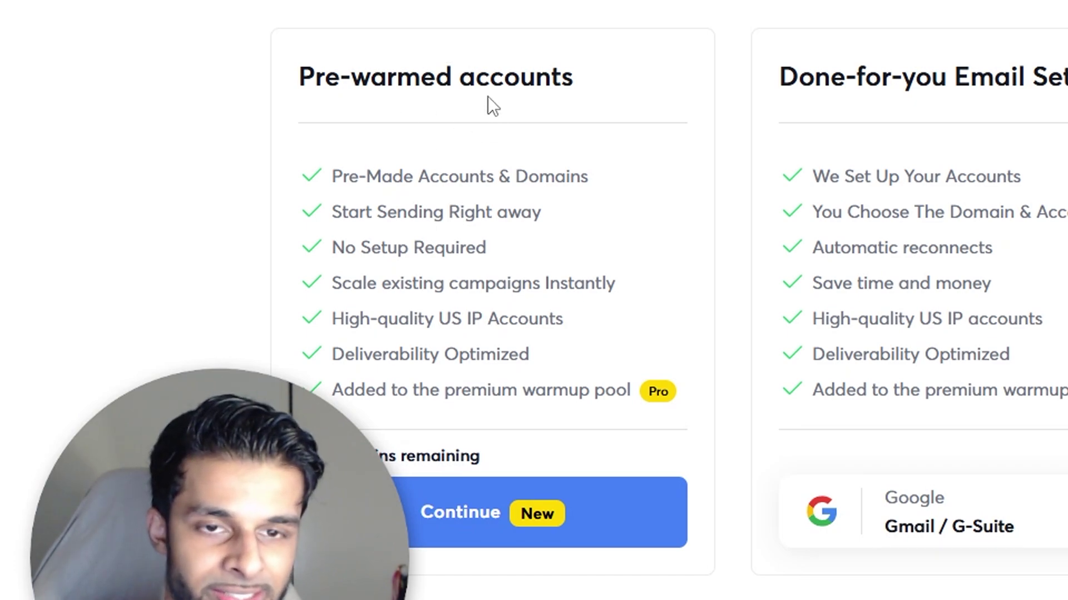
{"action": "left_click_drag", "start_coordinate": [451, 78], "coordinate": [296, 81]}
{"action": "left_click", "coordinate": [579, 152]}
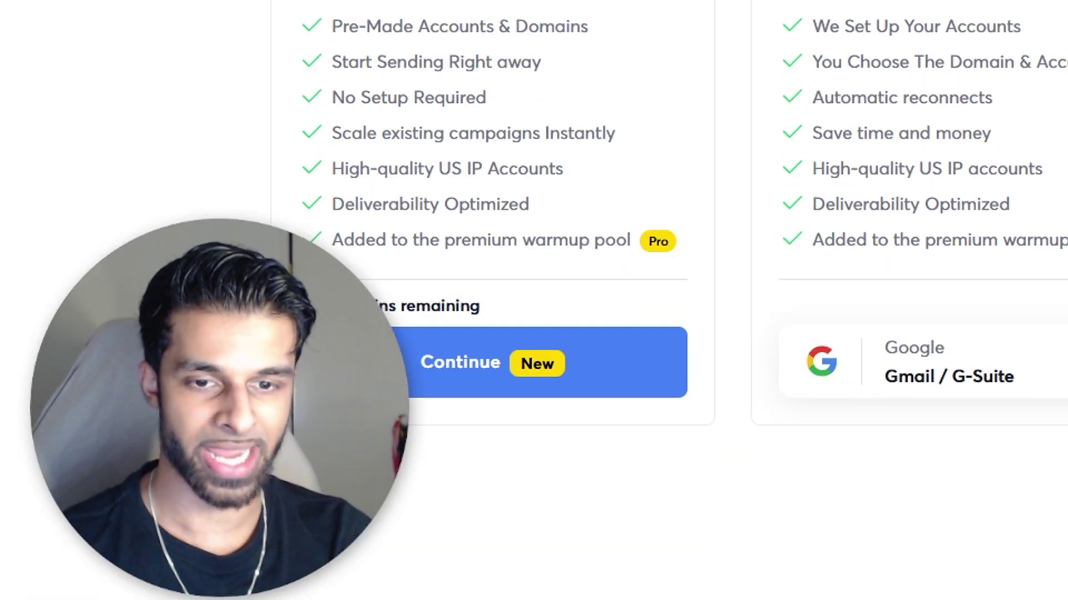
{"action": "left_click", "coordinate": [481, 362]}
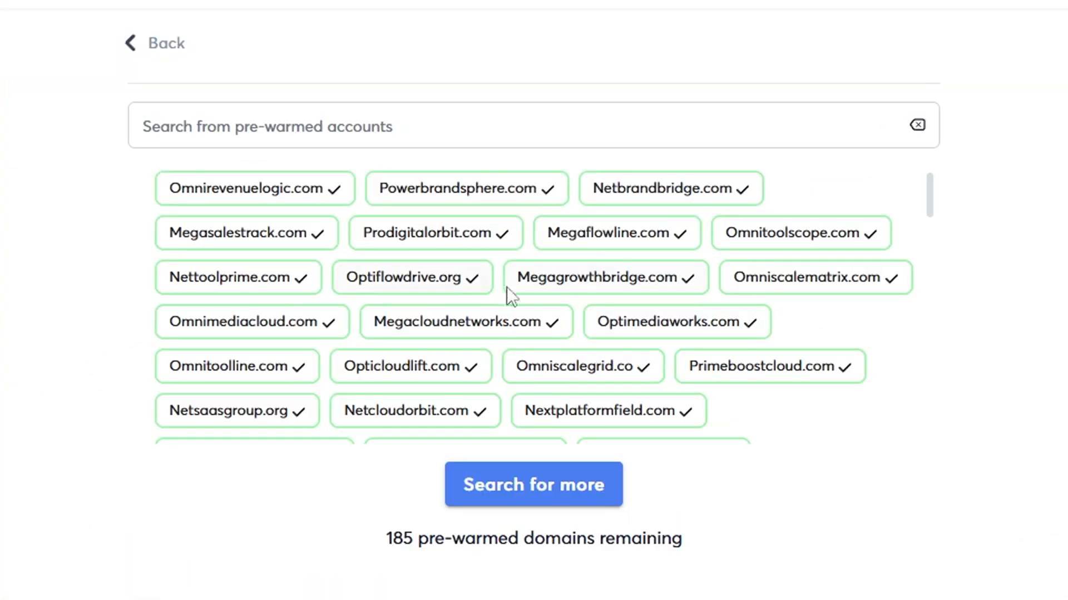
{"action": "scroll", "coordinate": [522, 300], "scroll_direction": "down", "scroll_amount": 5}
{"action": "scroll", "coordinate": [522, 300], "scroll_direction": "down", "scroll_amount": 10}
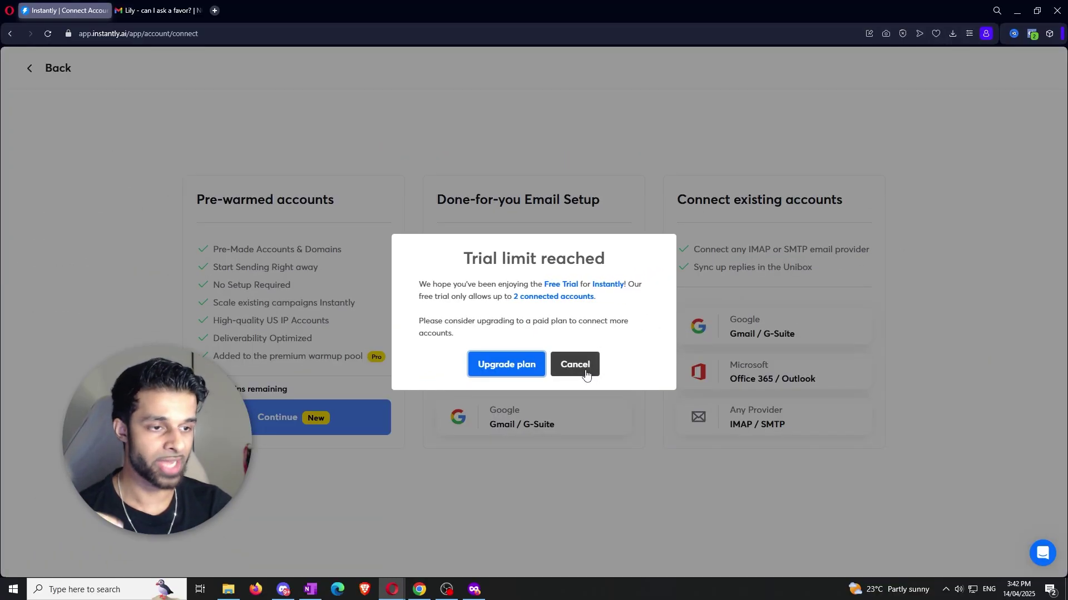
- Dismiss the trial limit notice, return to the email accounts list and review the first account's past-week warmup summary
{"action": "left_click", "coordinate": [586, 375]}
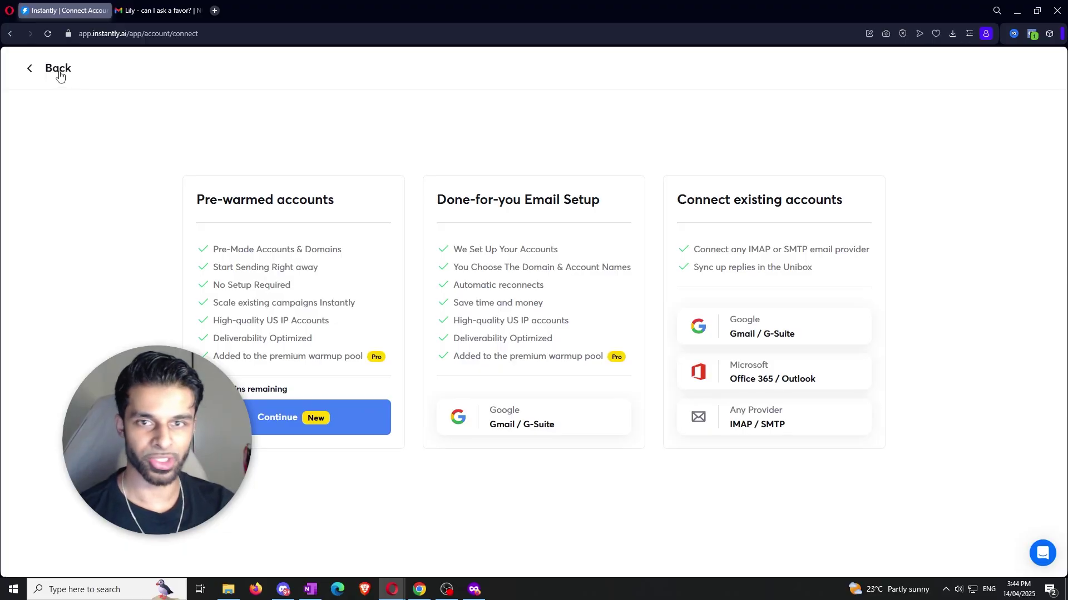
{"action": "left_click", "coordinate": [59, 72]}
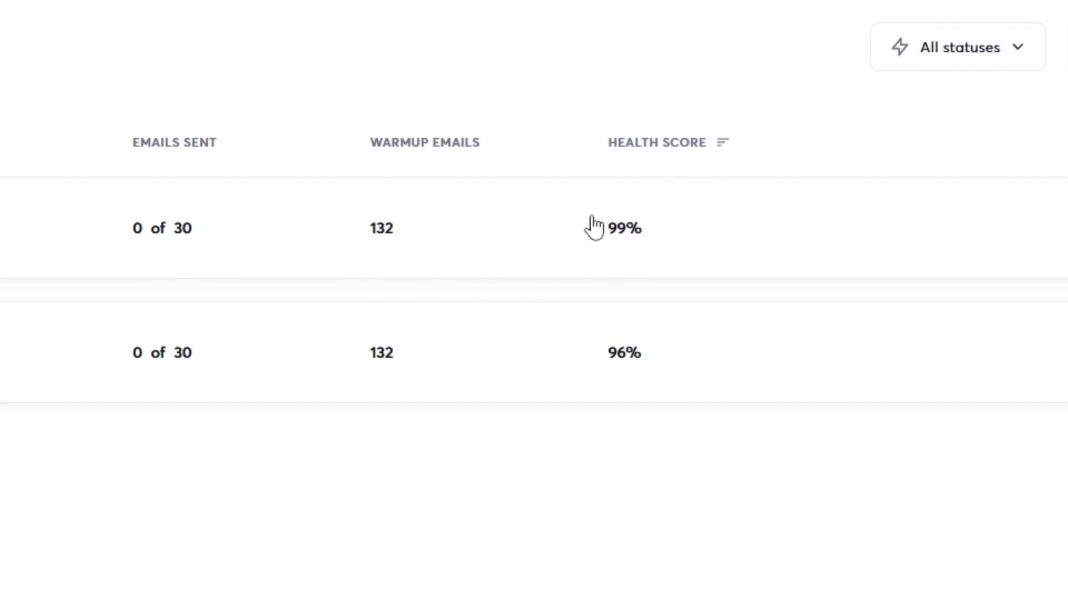
{"action": "left_click", "coordinate": [576, 233]}
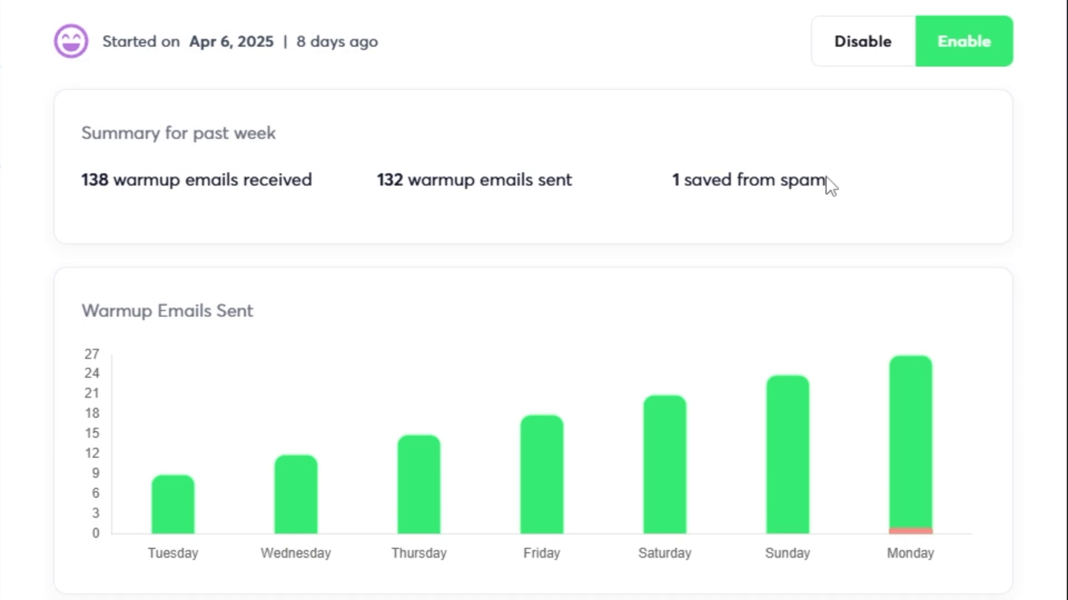
{"action": "left_click_drag", "start_coordinate": [825, 176], "coordinate": [679, 169]}
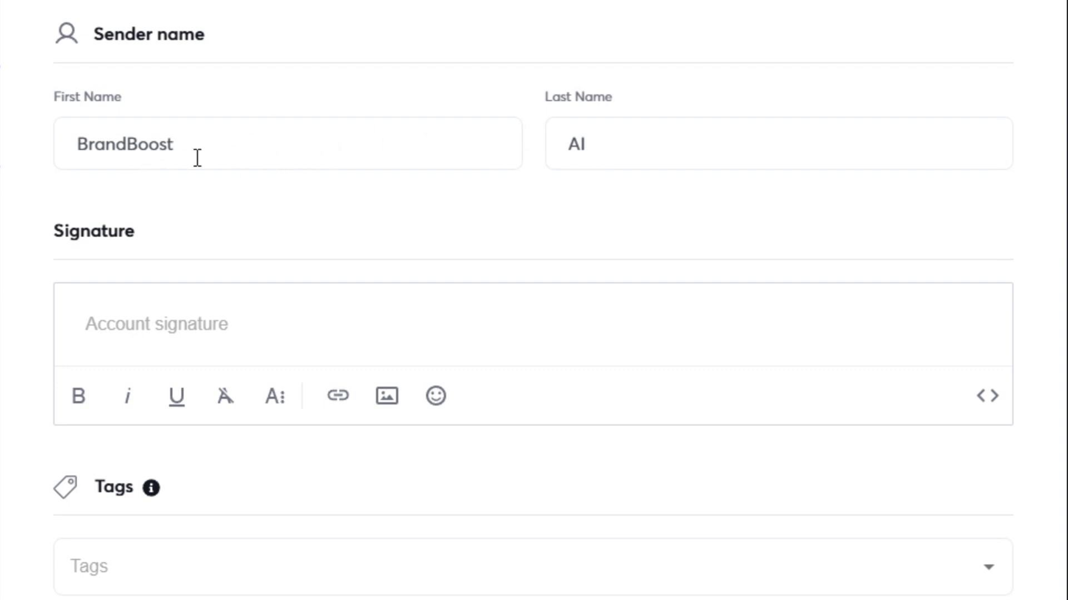
- Review the account's sender name, signature and tags settings down to its campaign settings
{"action": "left_click", "coordinate": [678, 118]}
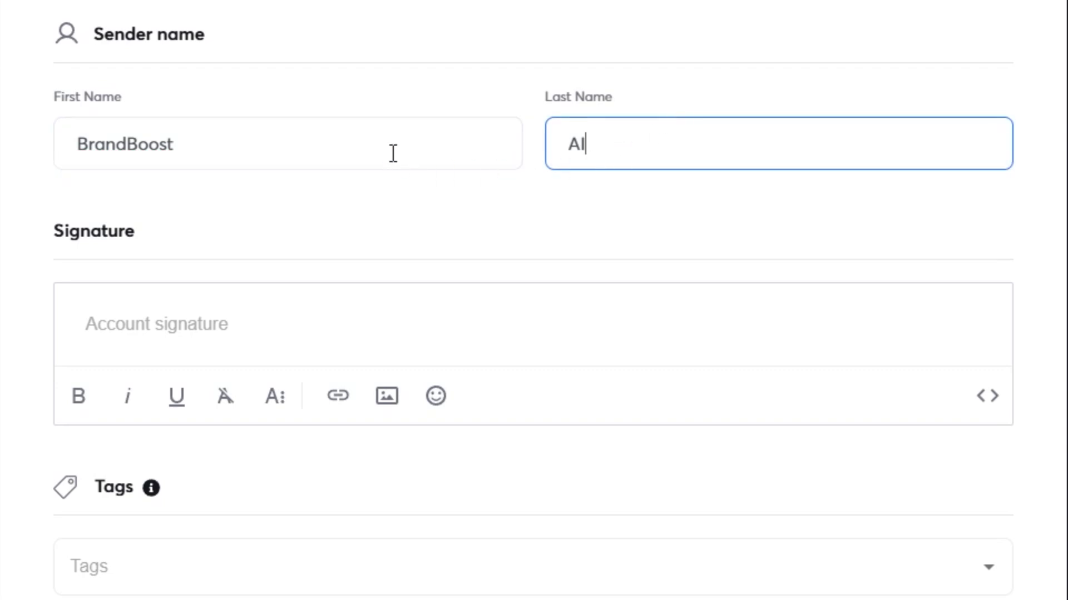
{"action": "scroll", "coordinate": [274, 210], "scroll_direction": "down", "scroll_amount": 2}
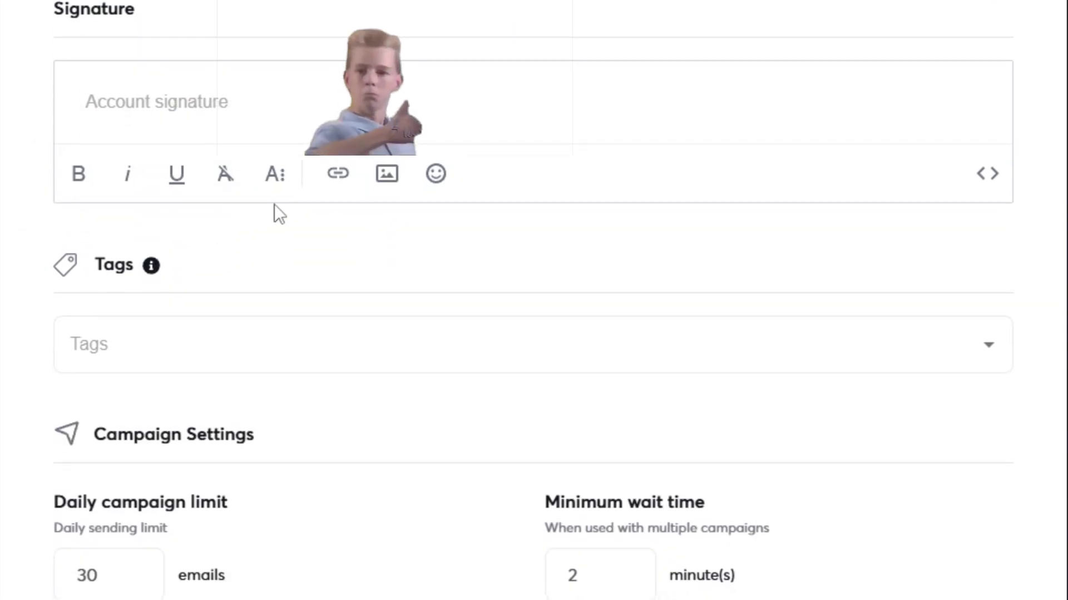
{"action": "scroll", "coordinate": [213, 225], "scroll_direction": "down", "scroll_amount": 2}
{"action": "scroll", "coordinate": [410, 145], "scroll_direction": "down", "scroll_amount": 4}
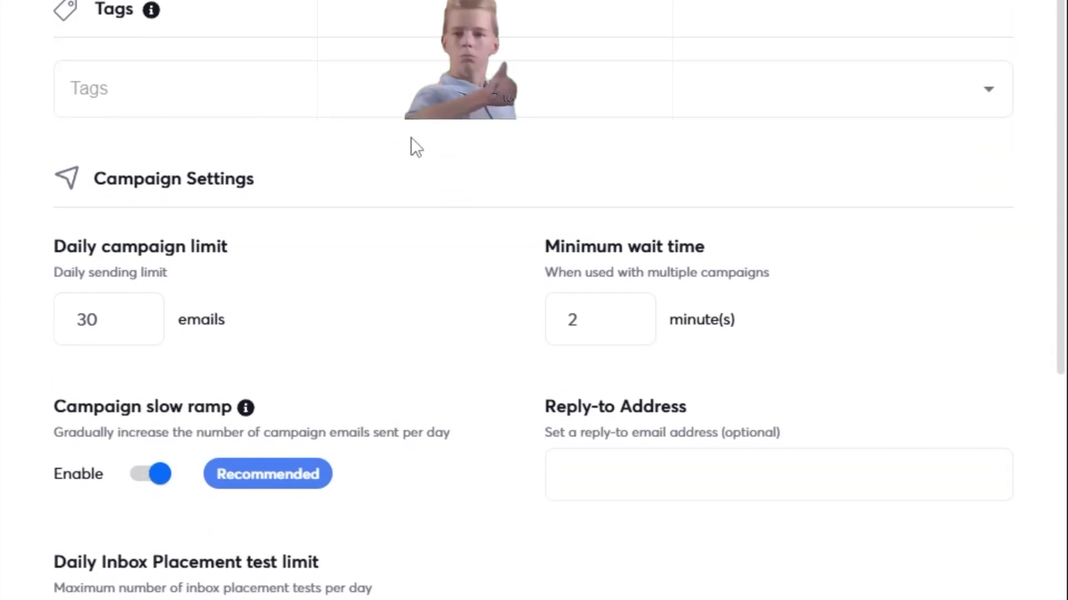
{"action": "scroll", "coordinate": [400, 131], "scroll_direction": "down", "scroll_amount": 2}
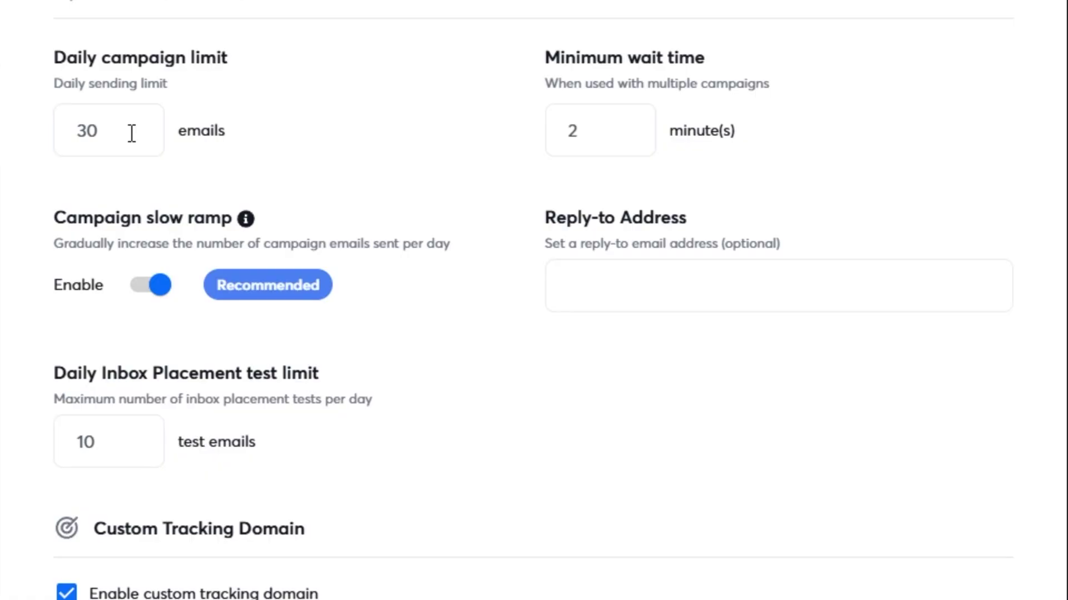
- Try a daily campaign limit of 200 emails and put it back to 30
{"action": "type", "text": "200"}
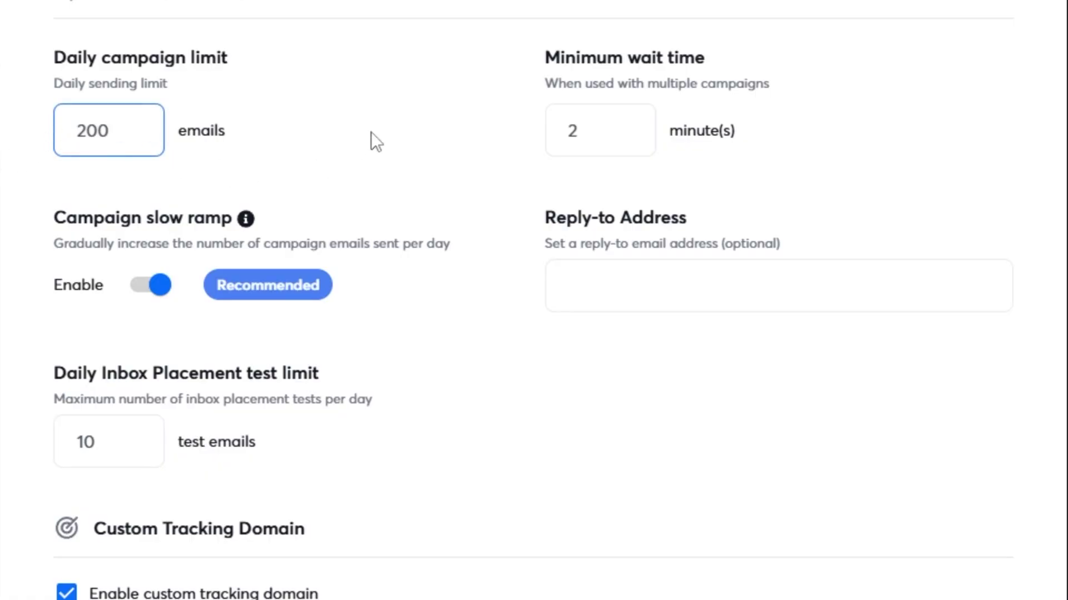
{"action": "left_click", "coordinate": [372, 132]}
{"action": "double_click", "coordinate": [56, 146]}
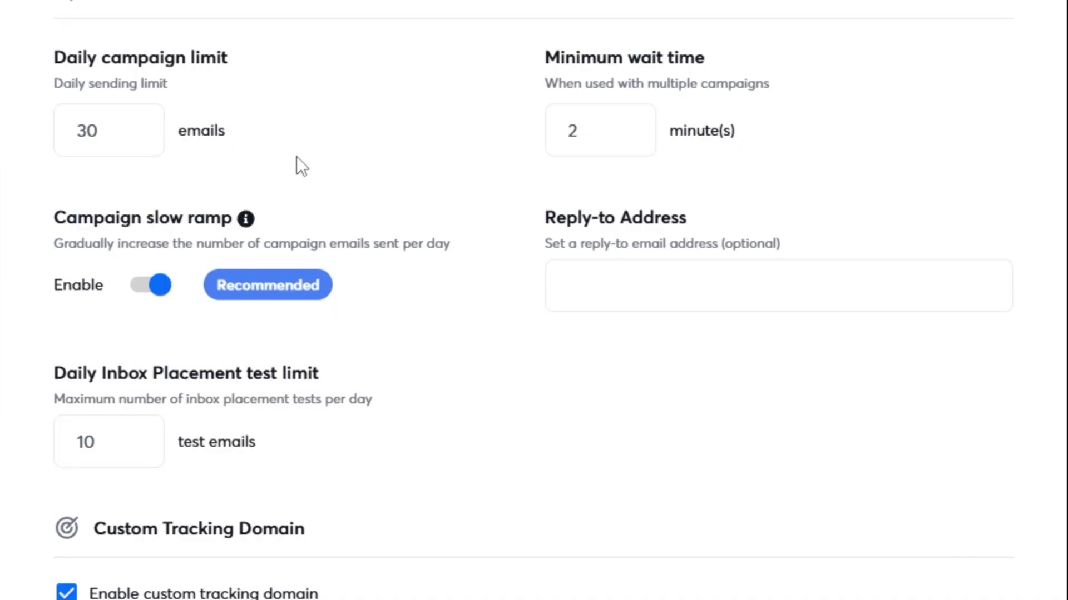
- Review the minimum wait time, reply-to address and daily inbox placement test limit in the campaign settings
{"action": "left_click_drag", "start_coordinate": [649, 71], "coordinate": [555, 55]}
{"action": "left_click", "coordinate": [886, 115]}
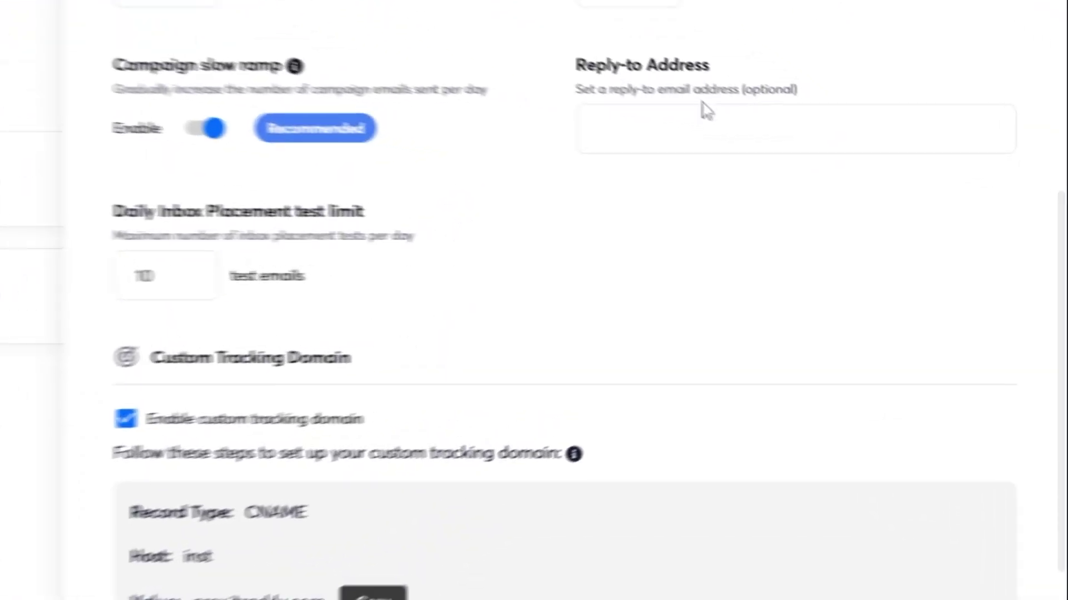
{"action": "scroll", "coordinate": [717, 167], "scroll_direction": "down", "scroll_amount": 2}
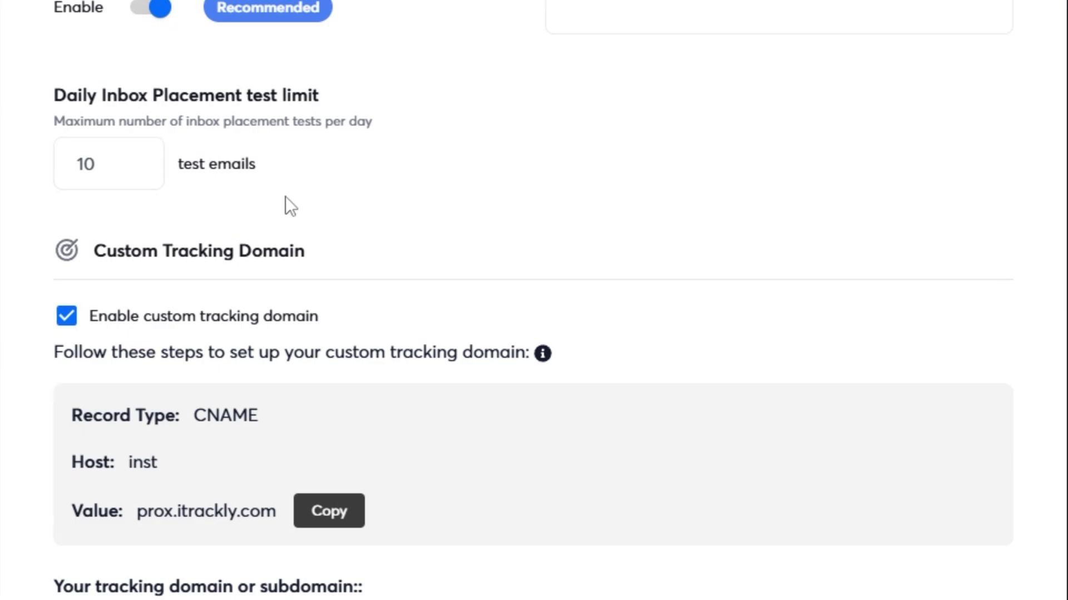
- Check the status of the custom tracking domain inst.thebrandboostai.com
{"action": "scroll", "coordinate": [286, 195], "scroll_direction": "down", "scroll_amount": 2}
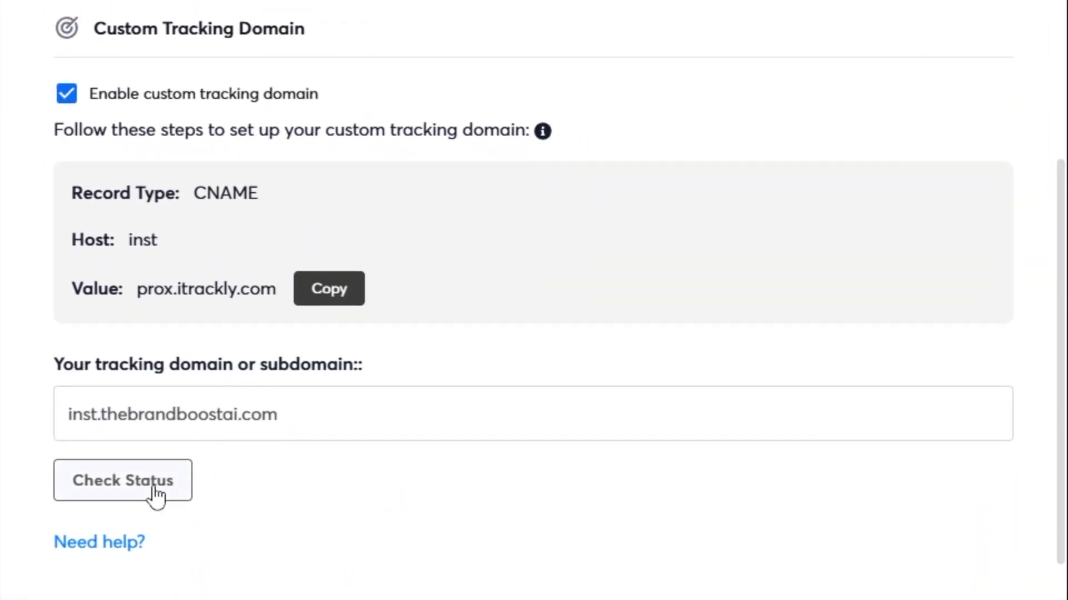
{"action": "left_click", "coordinate": [156, 495]}
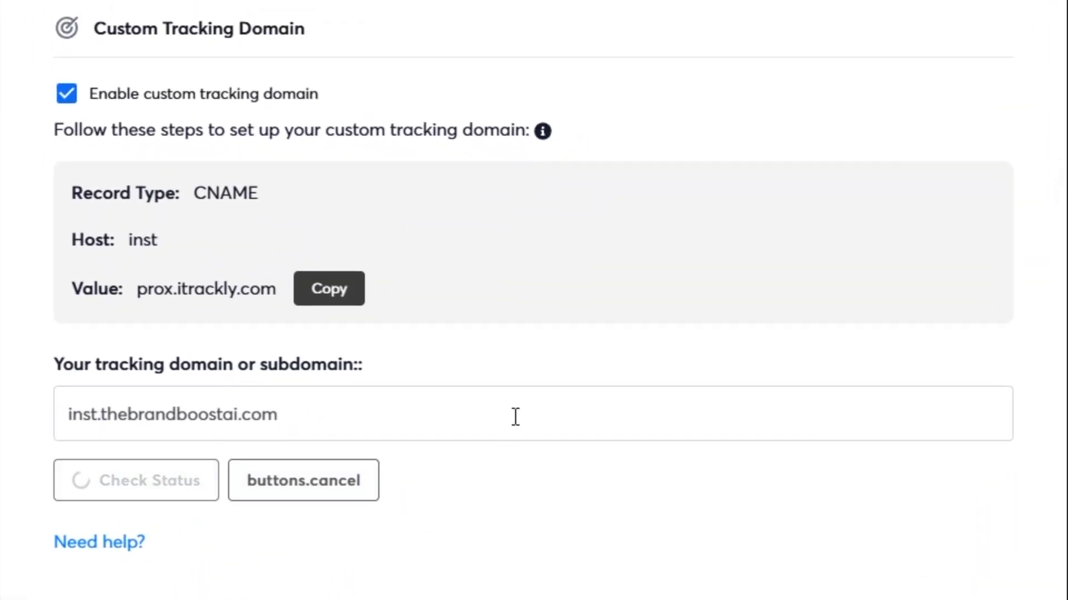
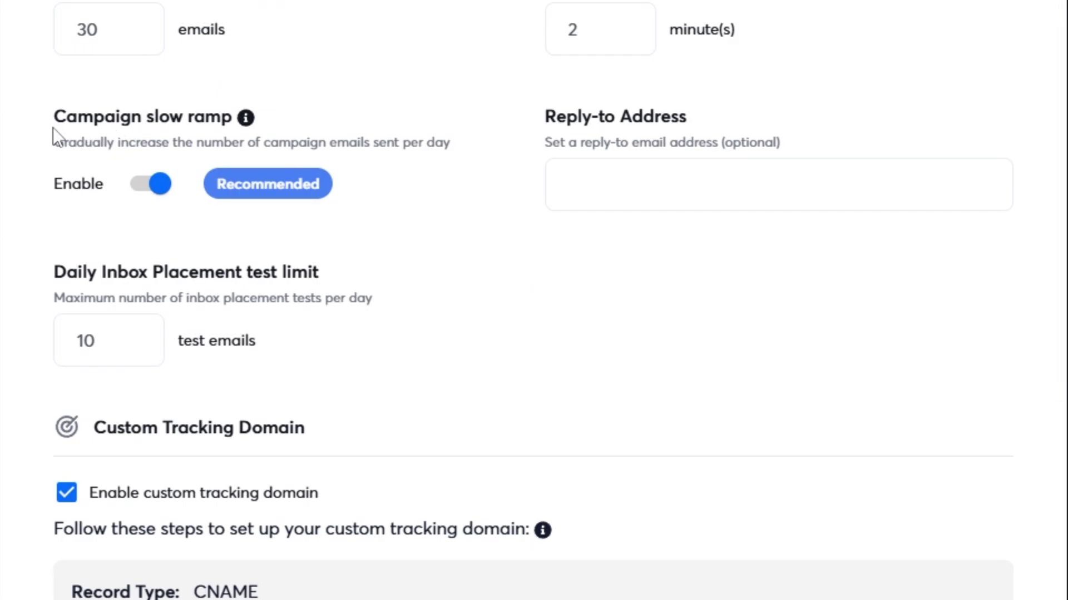
- Examine the warmup settings for daily increase, daily limit, slow warmup and reply rate, comparing them with the campaign slow ramp option
{"action": "scroll", "coordinate": [483, 96], "scroll_direction": "down", "scroll_amount": 10}
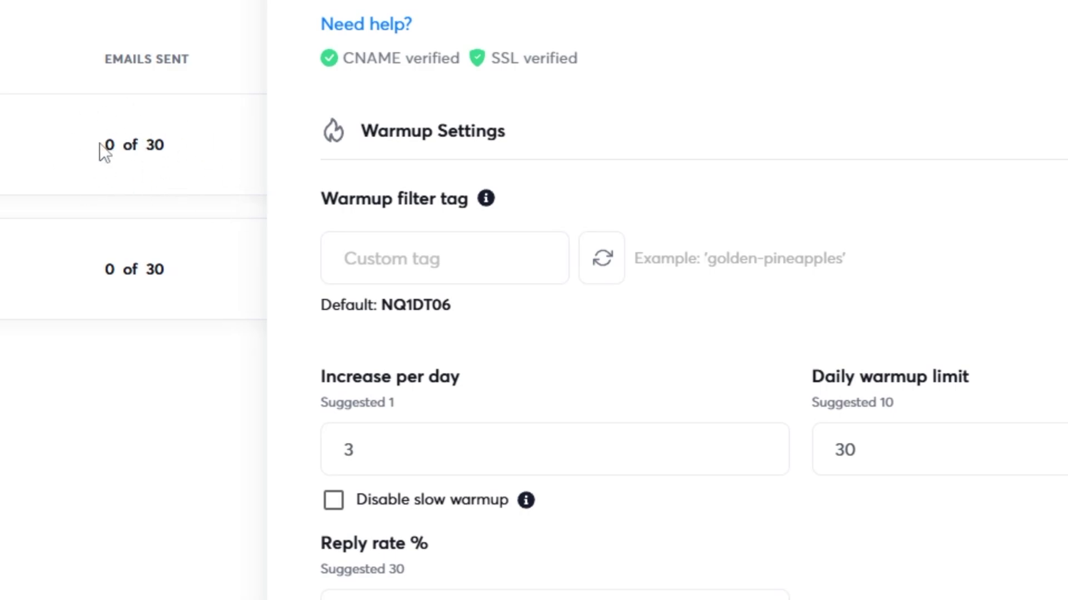
{"action": "left_click_drag", "start_coordinate": [923, 403], "coordinate": [851, 402]}
{"action": "left_click", "coordinate": [940, 407]}
{"action": "left_click", "coordinate": [422, 412]}
{"action": "mouse_move", "coordinate": [528, 507]}
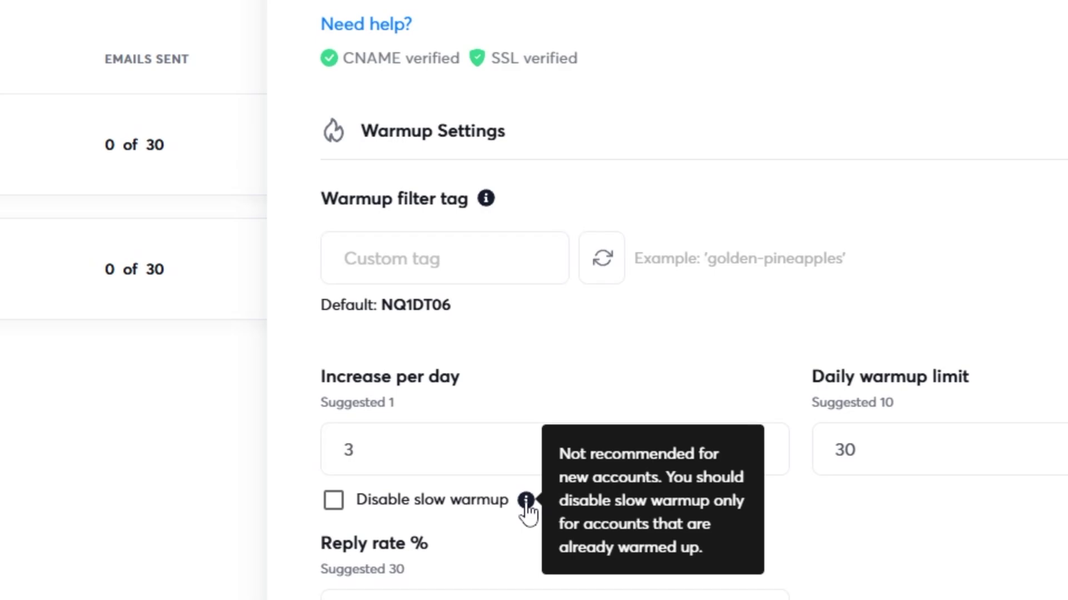
{"action": "scroll", "coordinate": [824, 467], "scroll_direction": "down", "scroll_amount": 10}
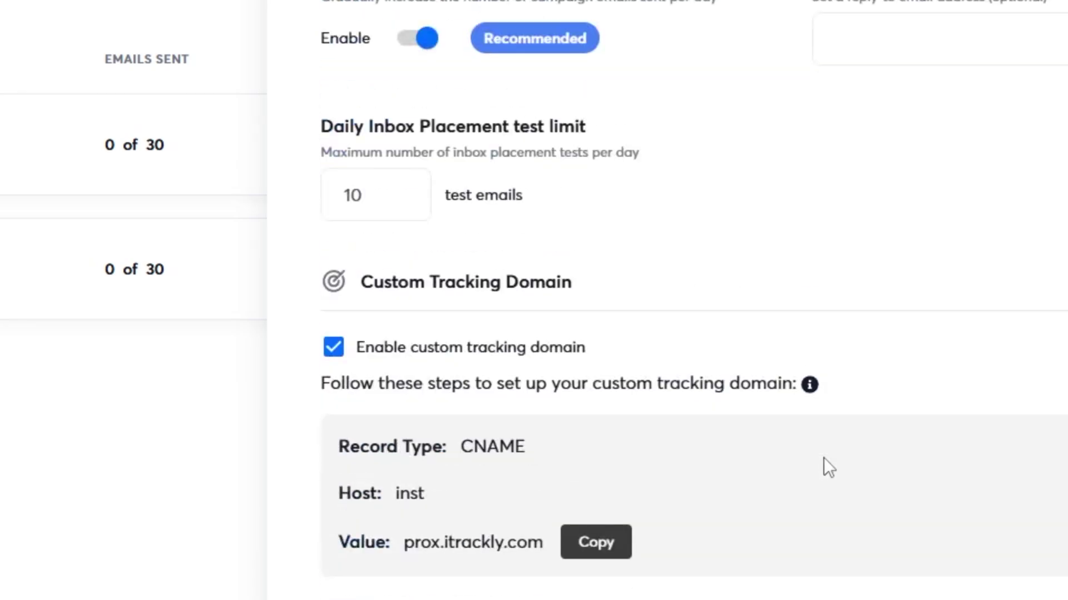
{"action": "scroll", "coordinate": [426, 309], "scroll_direction": "up", "scroll_amount": 4}
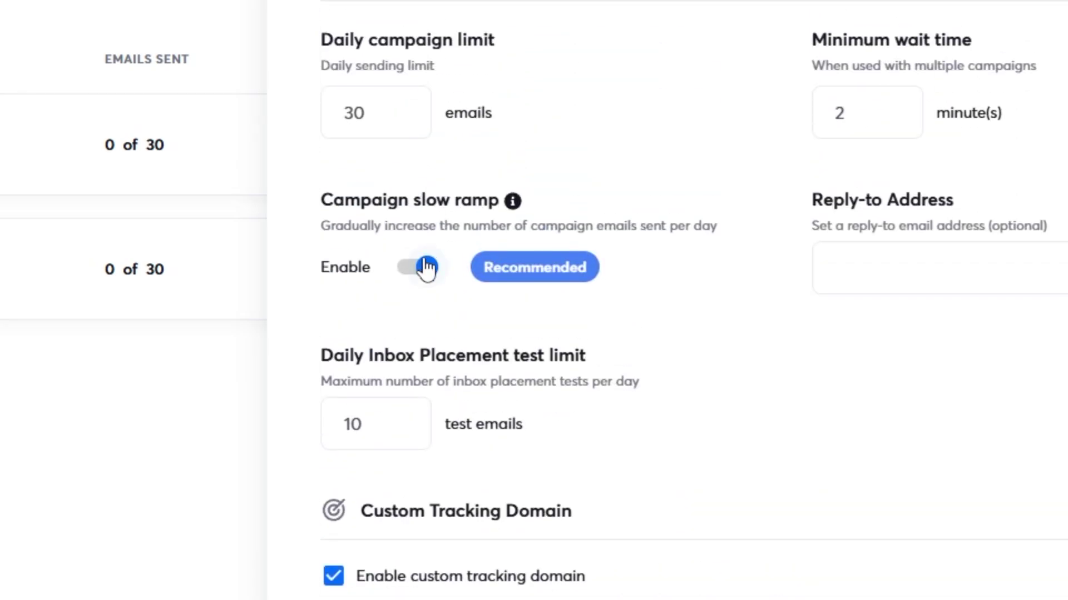
{"action": "scroll", "coordinate": [426, 269], "scroll_direction": "down", "scroll_amount": 12}
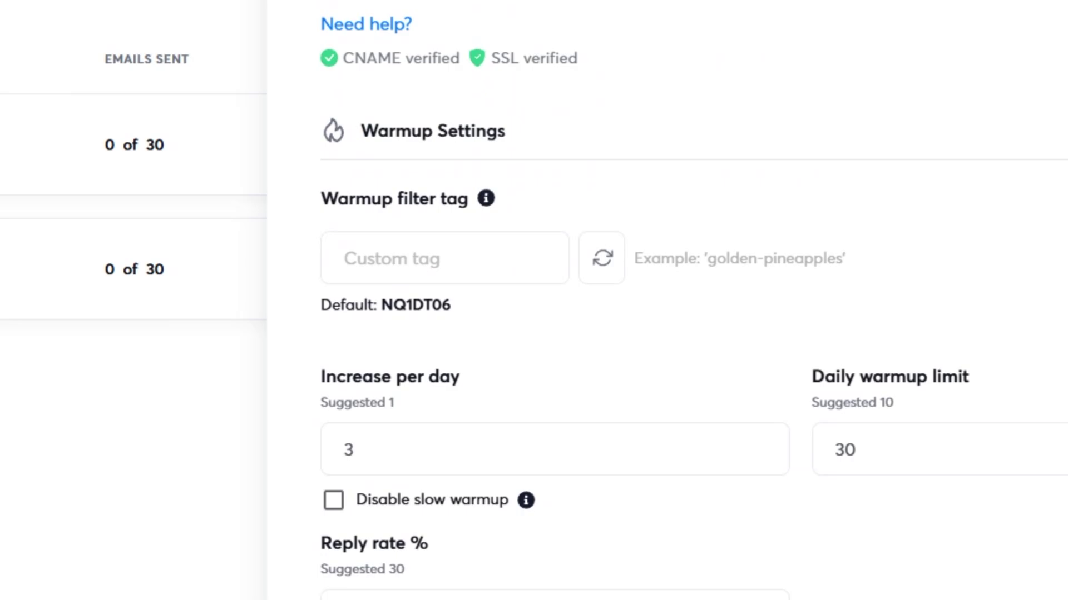
{"action": "scroll", "coordinate": [597, 324], "scroll_direction": "down", "scroll_amount": 3}
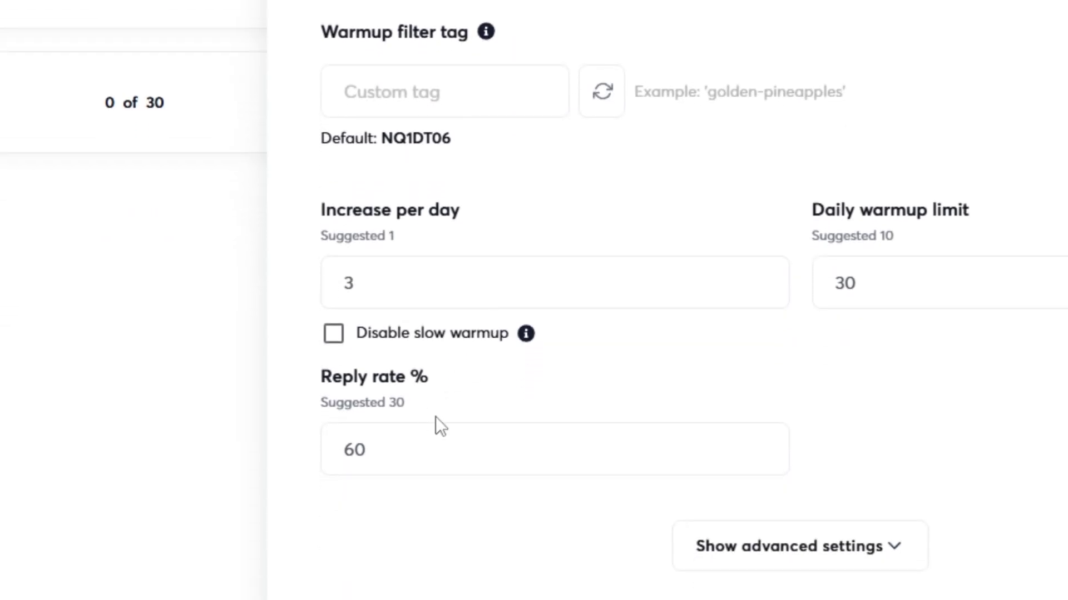